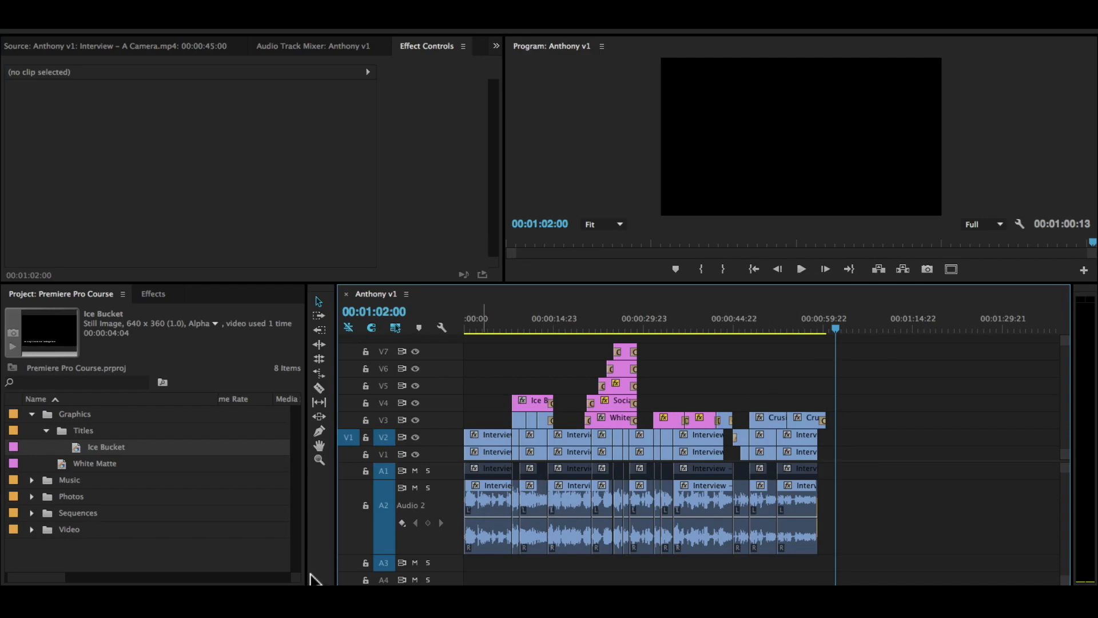
# - Create a new title named End Credits with the default video settings
pyautogui.click(269, 591)
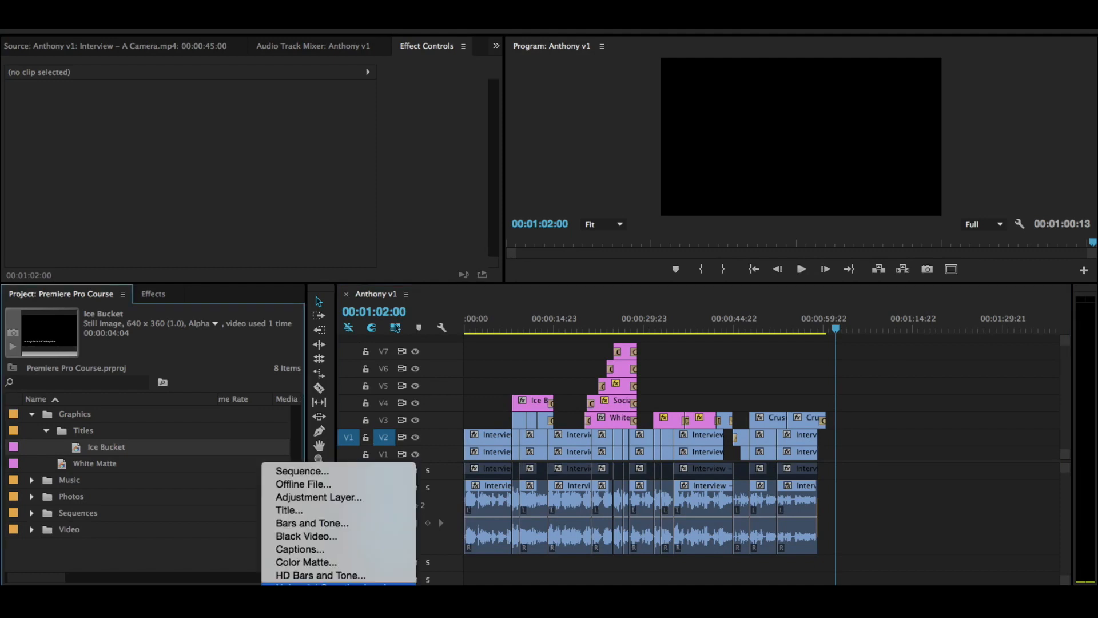
pyautogui.click(281, 510)
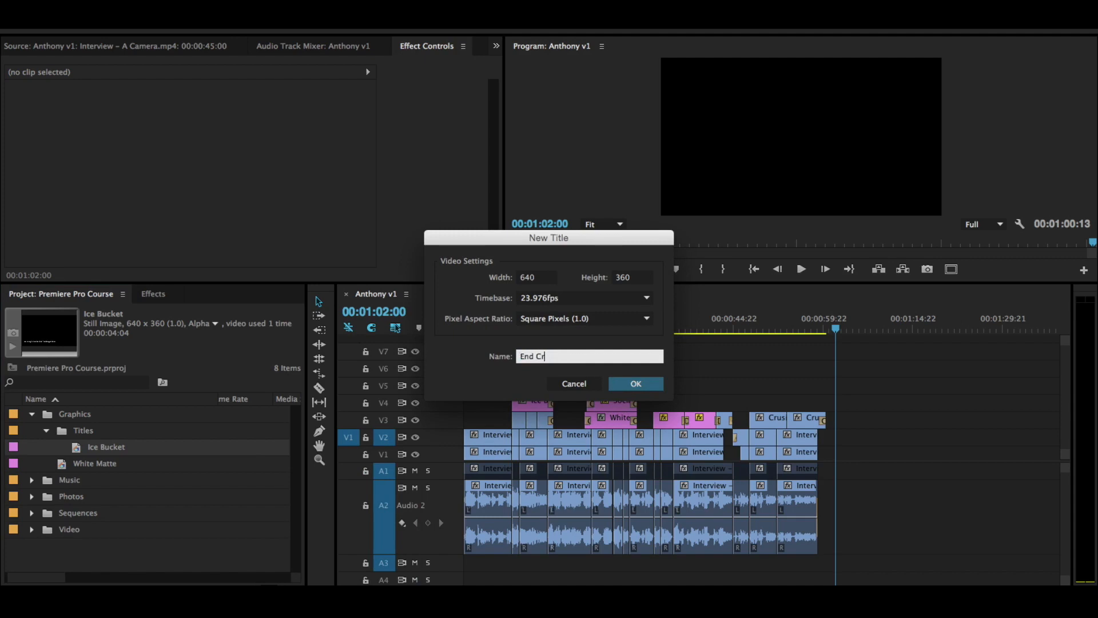
pyautogui.click(632, 385)
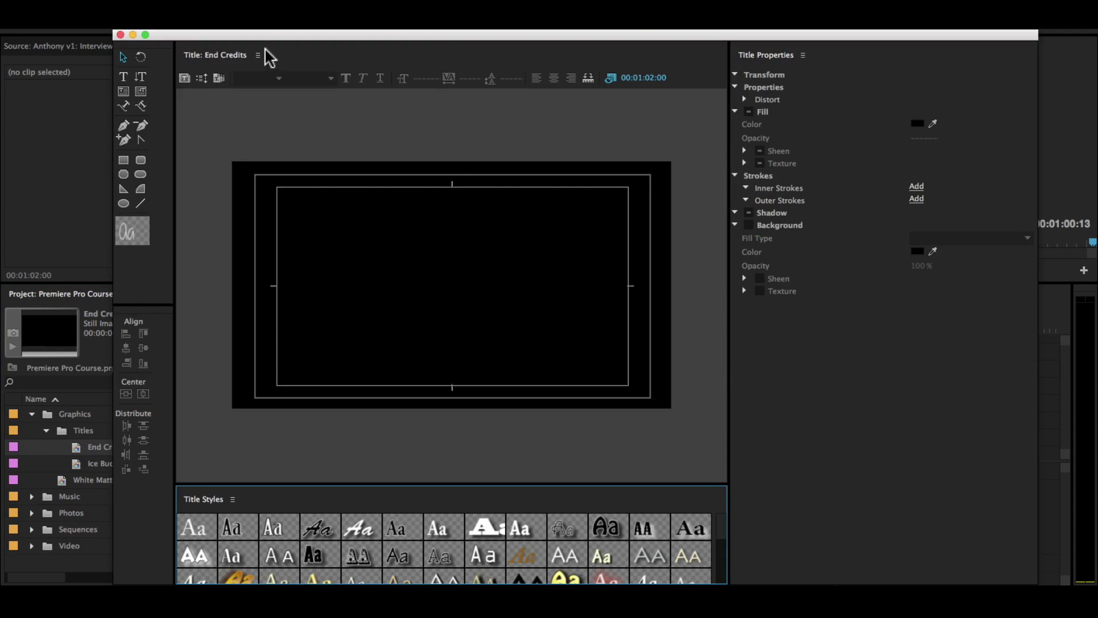
# - Set the End Credits title type to Roll in the Roll/Crawl options
pyautogui.click(201, 78)
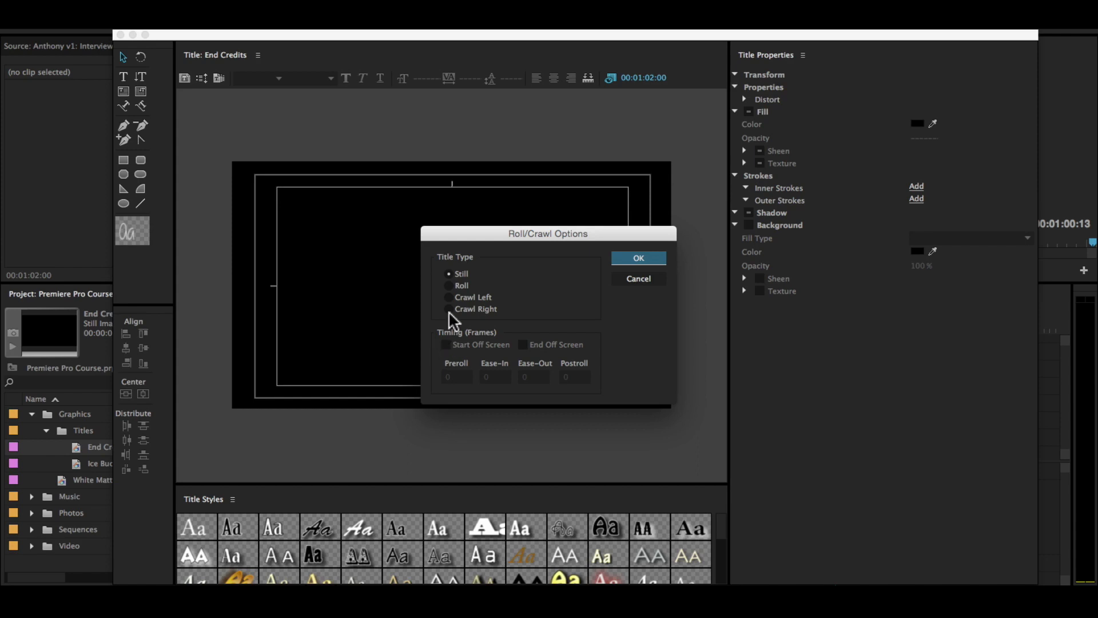
pyautogui.click(460, 285)
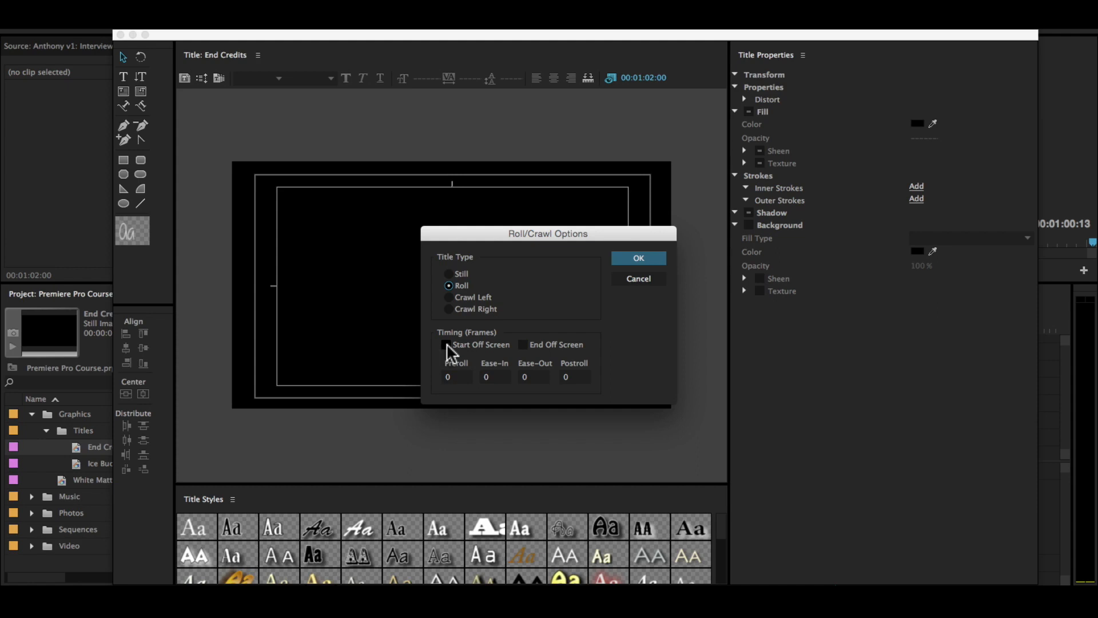
pyautogui.click(638, 260)
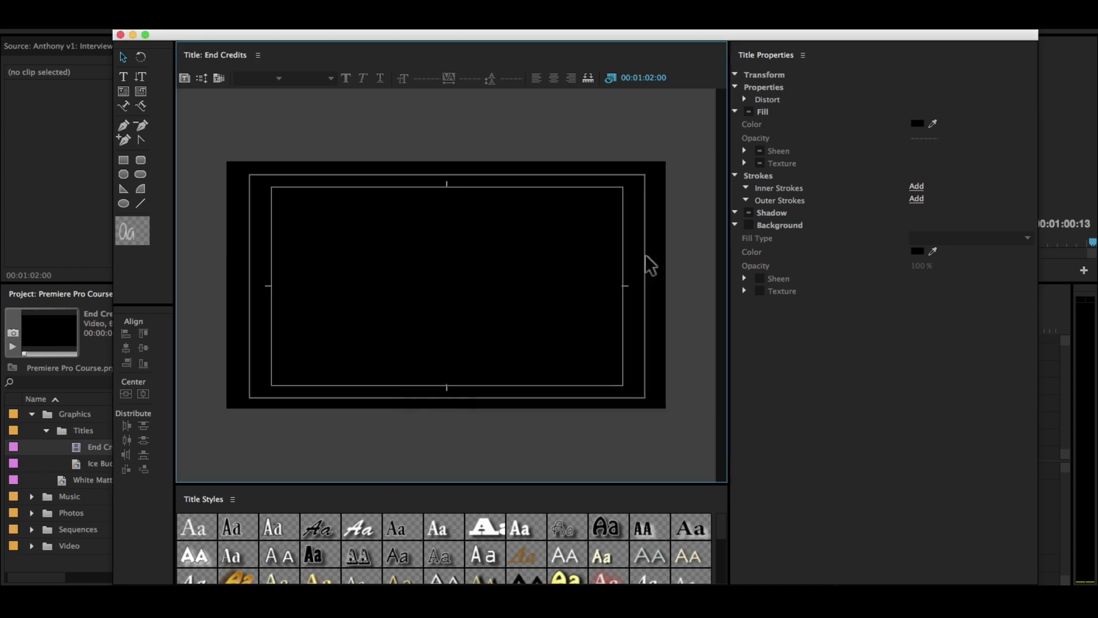
# - Draw an area text box about 475 by 193 inside the title-safe area, with centred Helvetica Light text at size 33
pyautogui.click(123, 92)
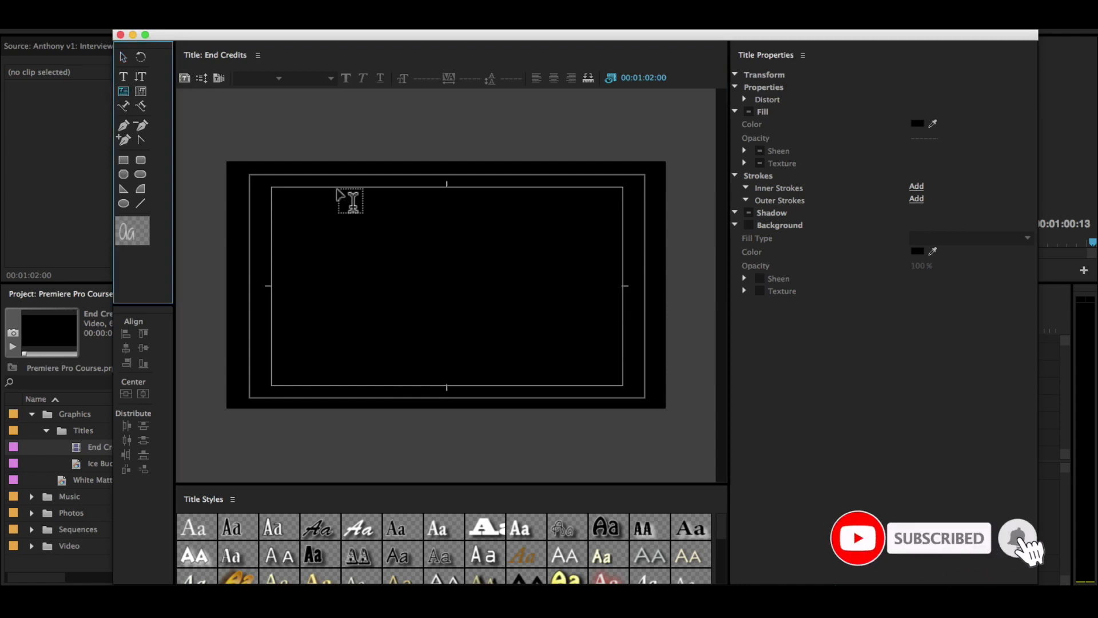
pyautogui.moveTo(283, 240); pyautogui.dragTo(606, 369)
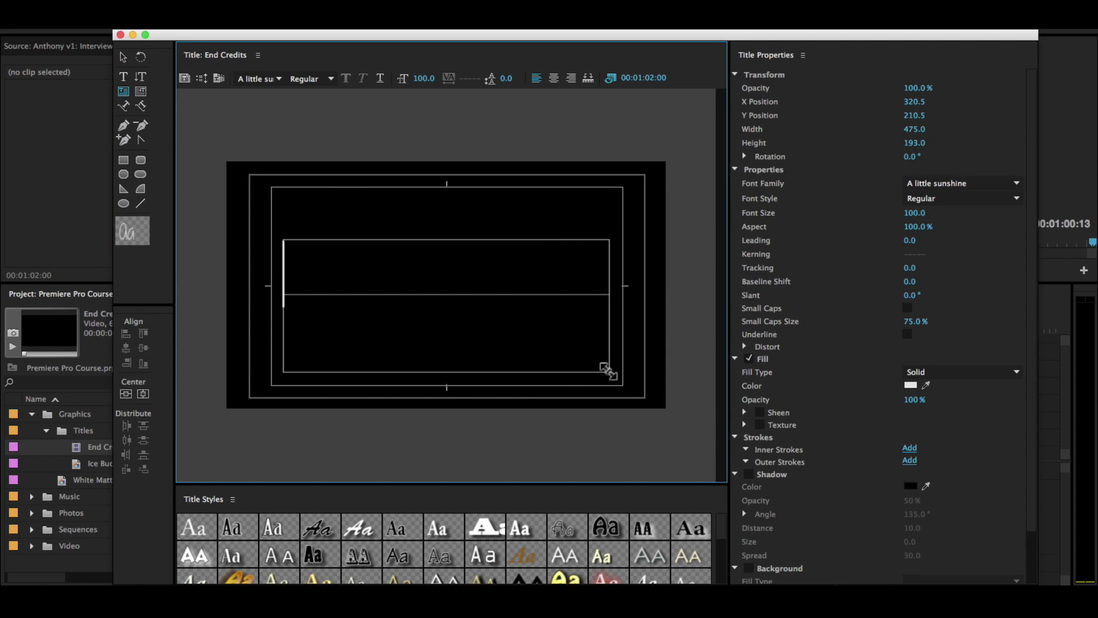
pyautogui.click(554, 78)
pyautogui.moveTo(427, 79); pyautogui.dragTo(388, 79)
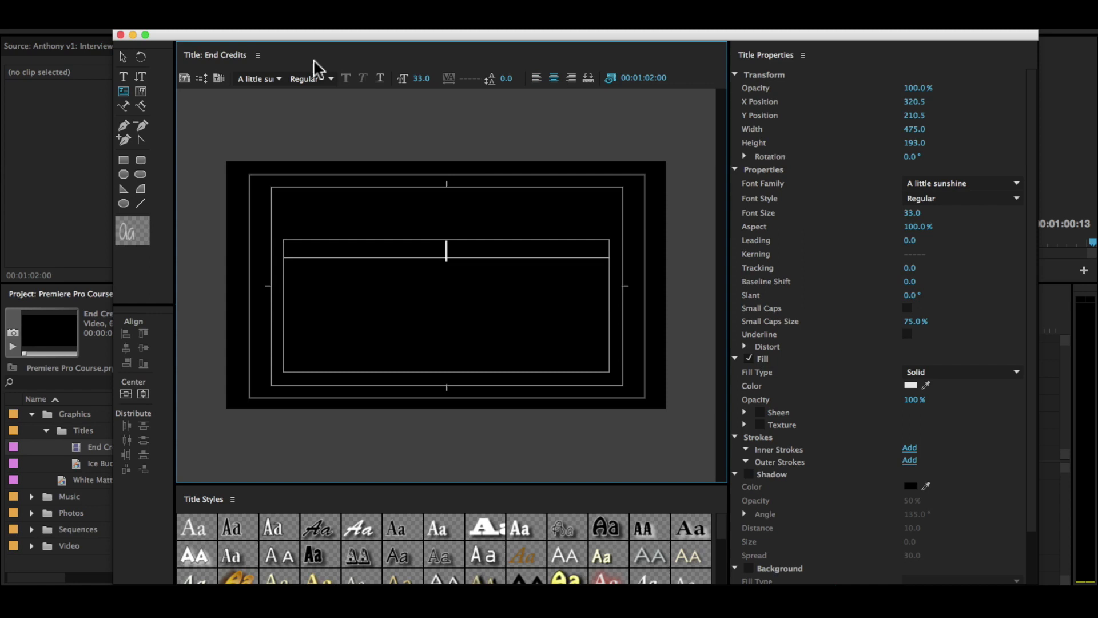
pyautogui.click(279, 84)
pyautogui.click(249, 79)
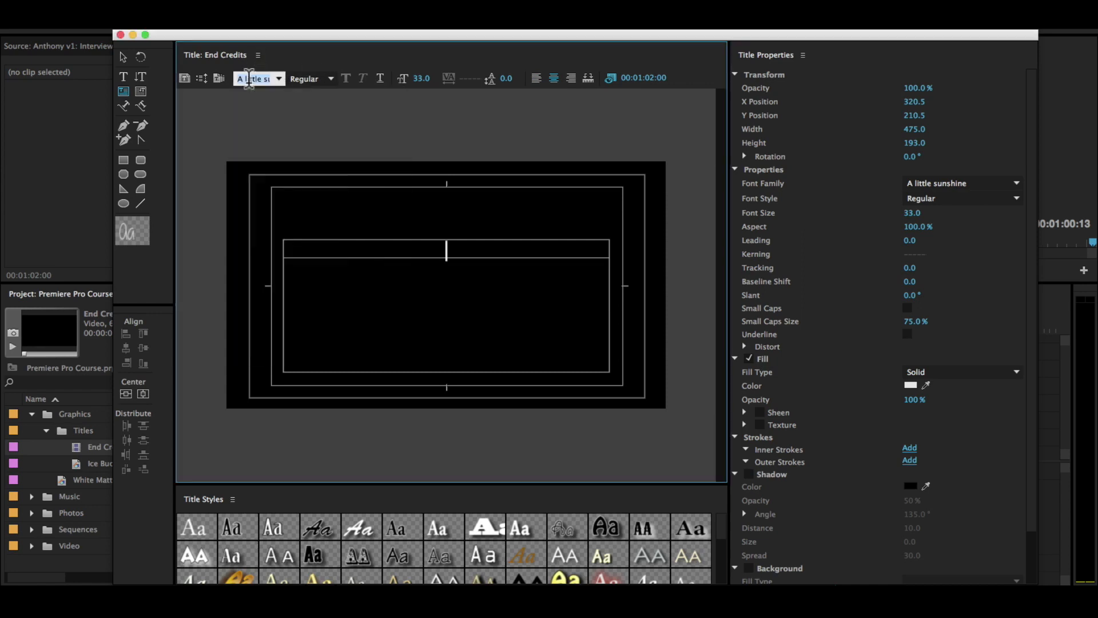
pyautogui.write('Helvetica')
pyautogui.press('Return')
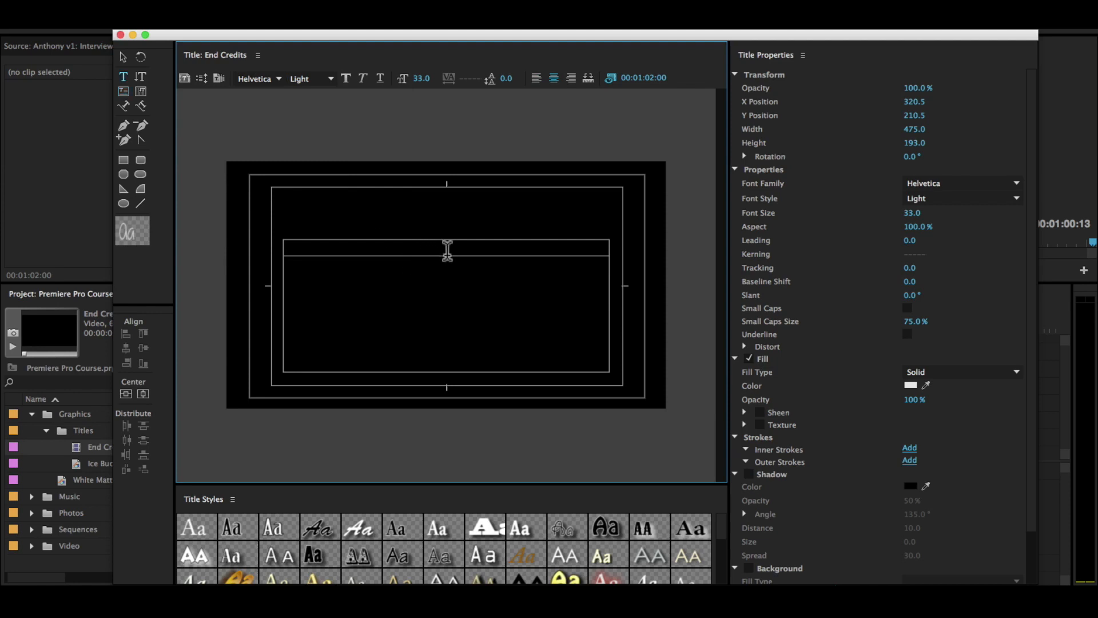
# - Enter the first credits on spaced lines: "A Film By", the filmmaker's name, "Starring" and the star's name
pyautogui.write('A Film By')
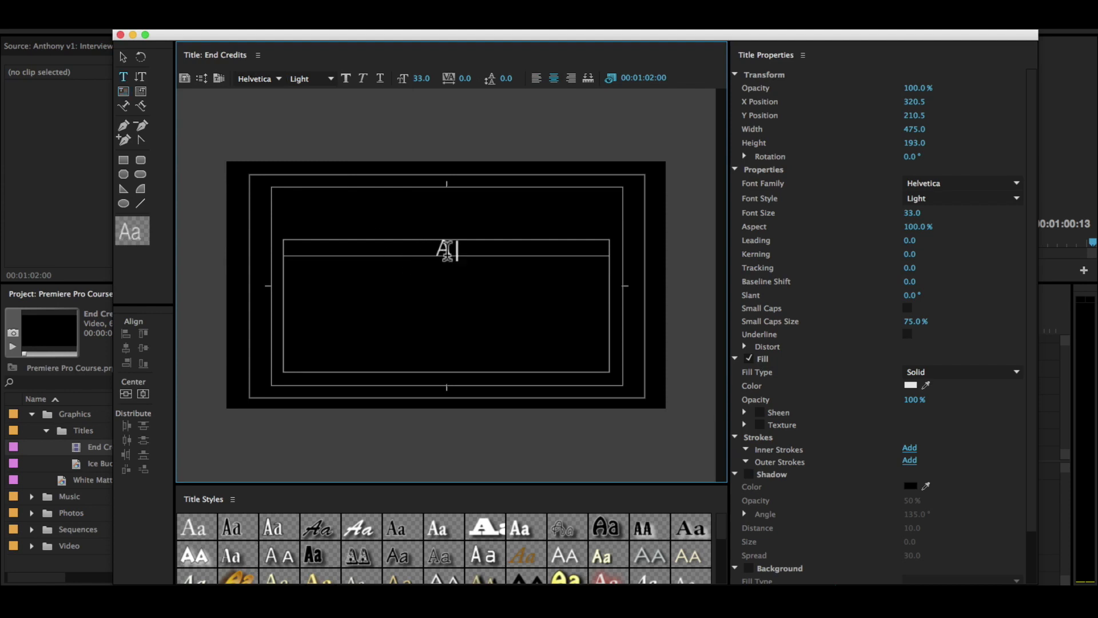
pyautogui.press('Return')
pyautogui.press('Return')
pyautogui.write('Phil Ebiner')
pyautogui.press('Return')
pyautogui.write('Start')
pyautogui.press('BackSpace')
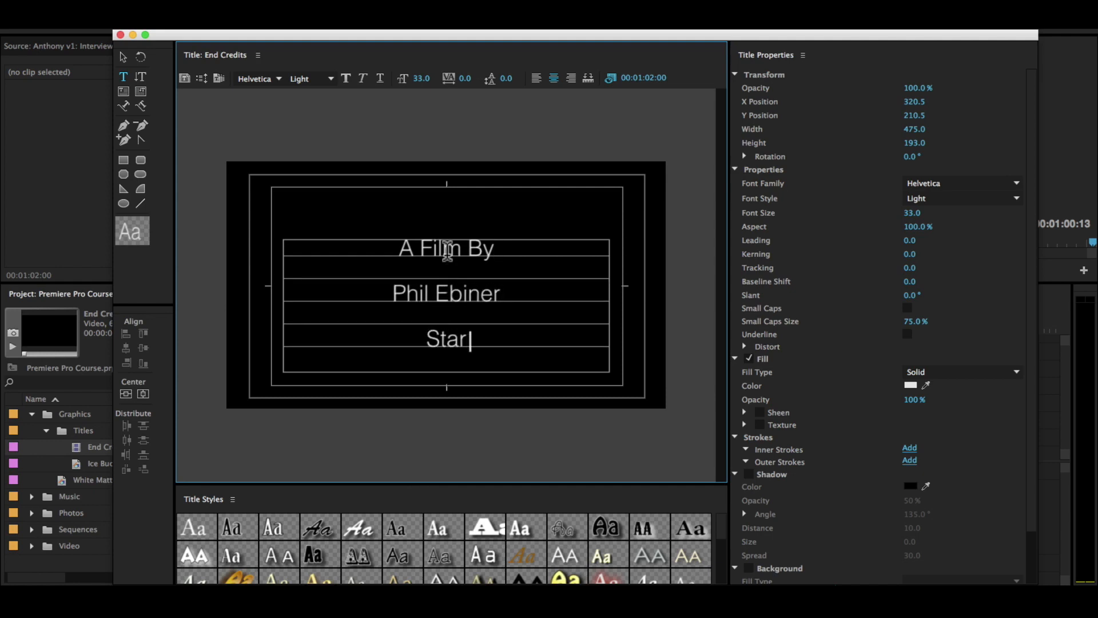
pyautogui.write('ring')
pyautogui.press('Return')
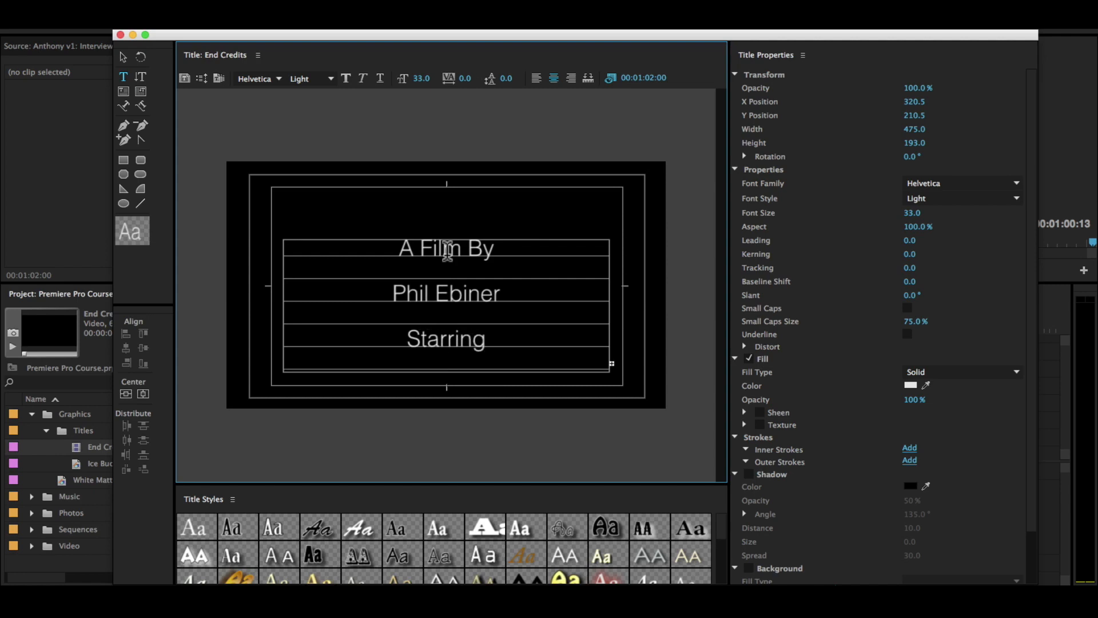
# - Extend the credits text box downward beyond the frame to a height of about 462
pyautogui.press('Escape')
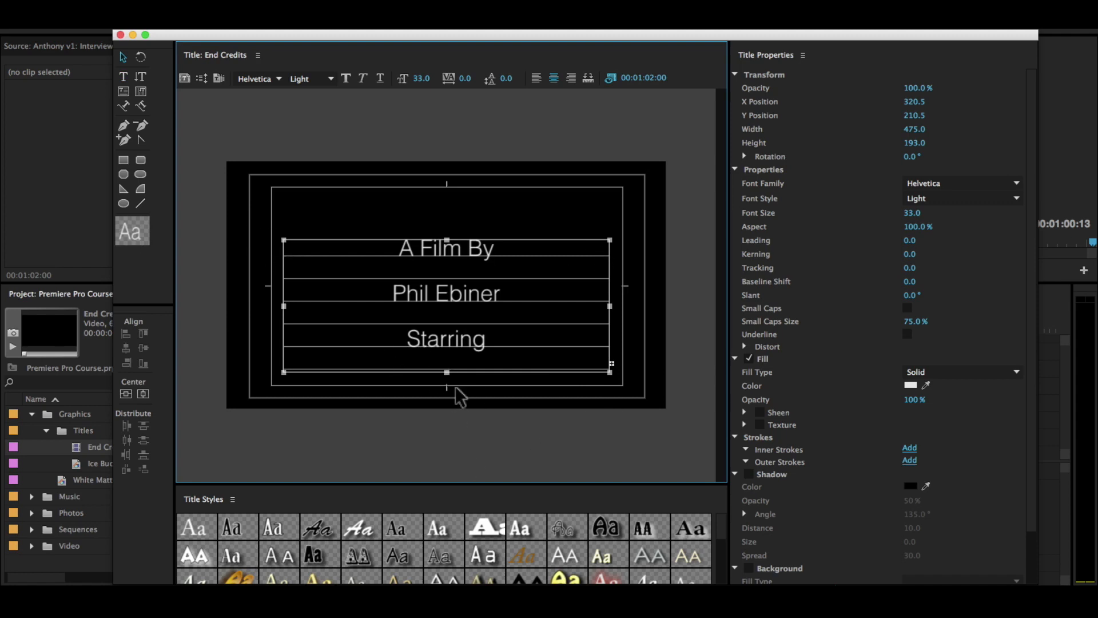
pyautogui.moveTo(448, 373); pyautogui.dragTo(444, 556)
pyautogui.scroll(-1, 444, 555)
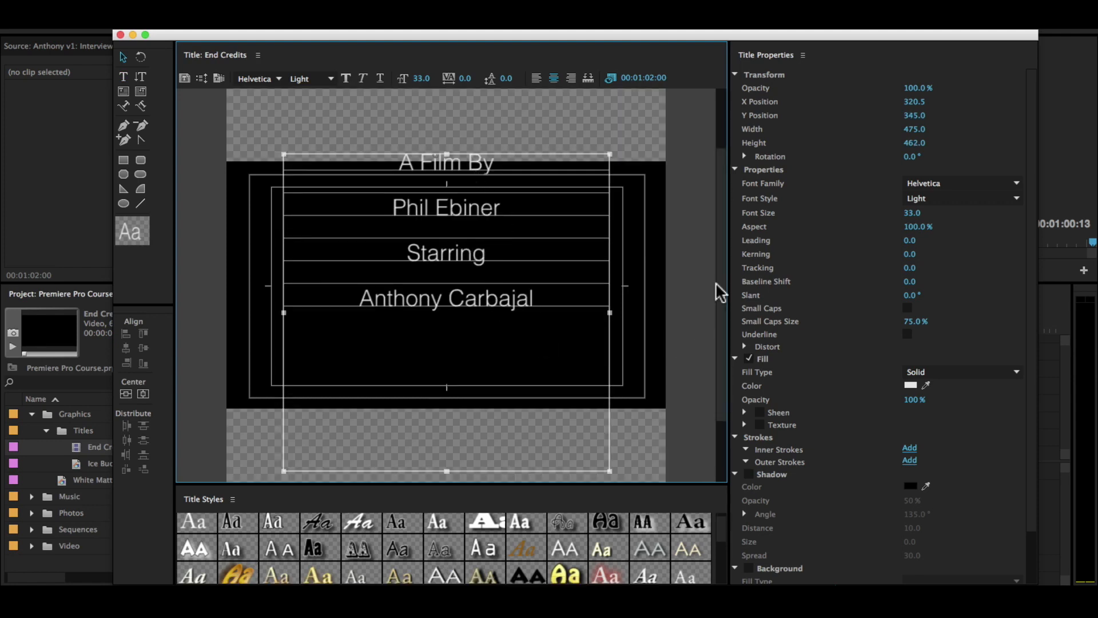
pyautogui.moveTo(725, 293); pyautogui.dragTo(725, 256)
# - Add a "Cinematography" credit below the star's name, followed by the two cinematographers' names on separate lines
pyautogui.doubleClick(532, 351)
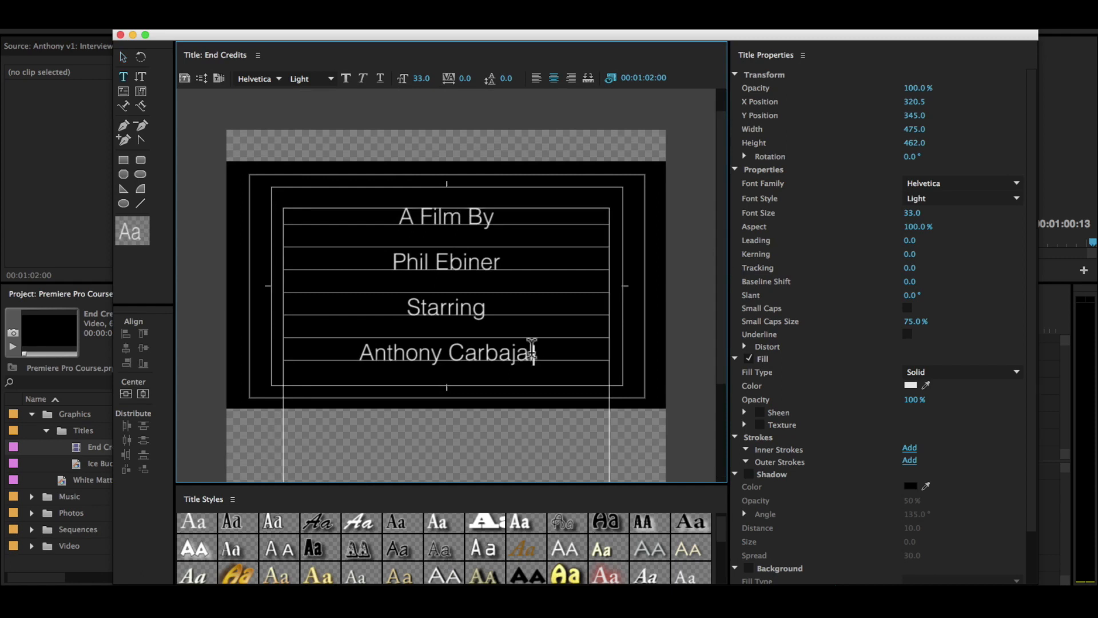
pyautogui.press('Return')
pyautogui.write('Cinematography')
pyautogui.press('Return')
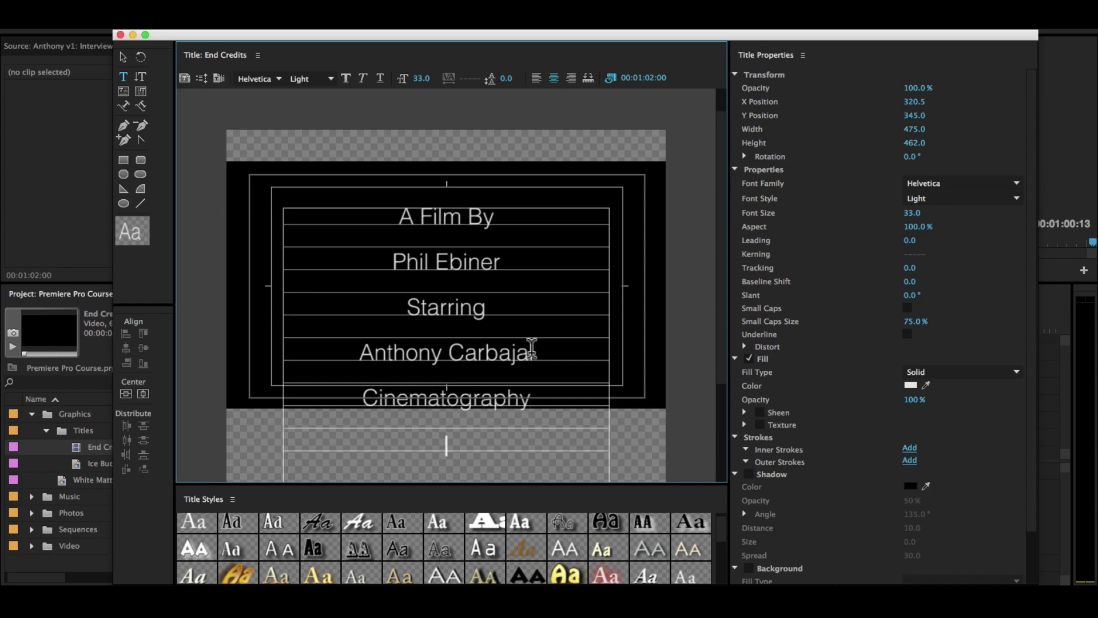
pyautogui.write('Wi')
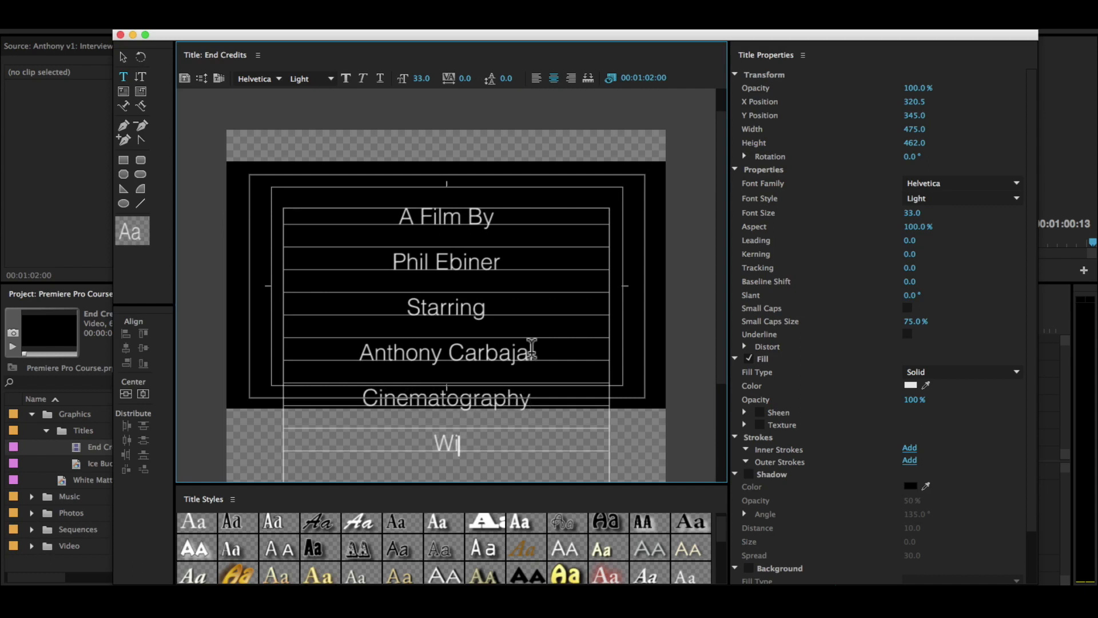
pyautogui.write('ll Carnahan')
pyautogui.press('Return')
pyautogui.write('Sam Shimizu-Jones')
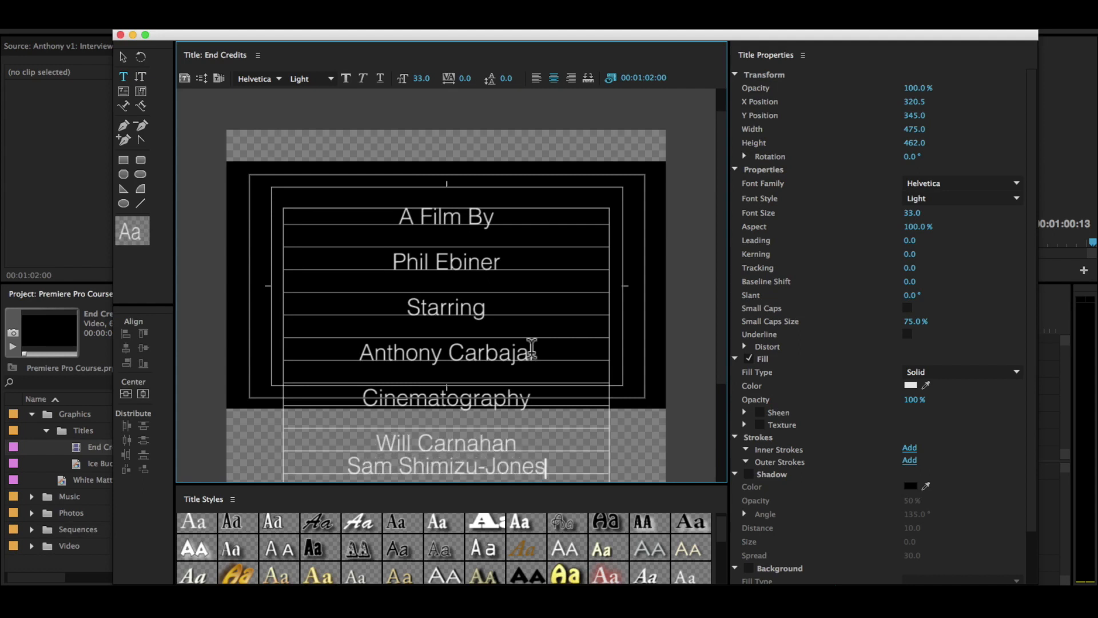
# - Add a "Music By" credit with the composer's name below the cinematographers
pyautogui.press('Return')
pyautogui.press('Return')
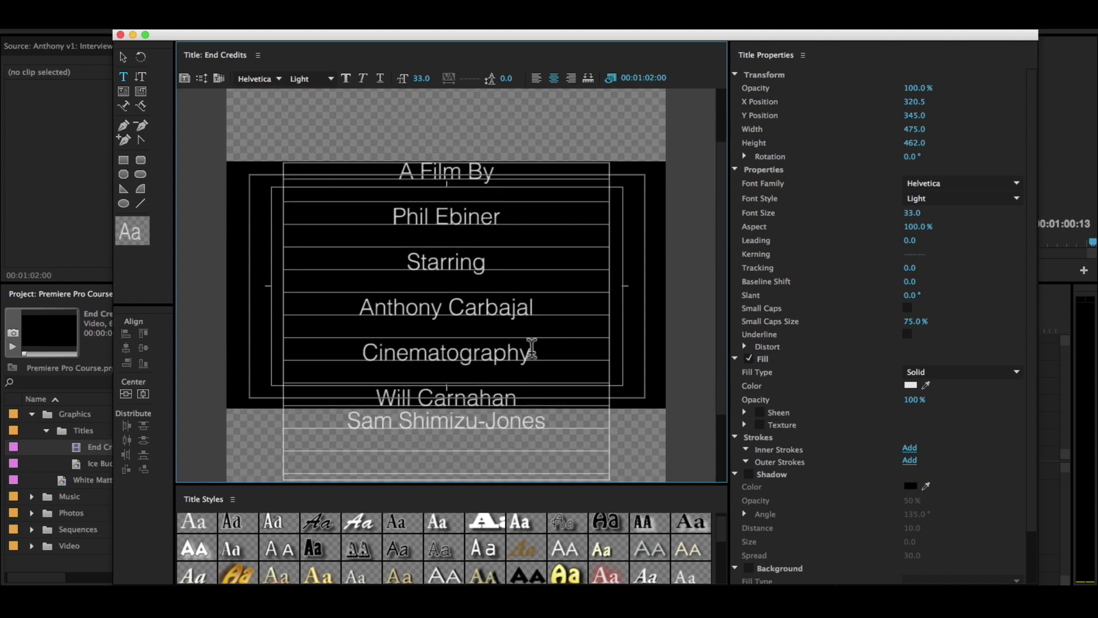
pyautogui.write('Music By')
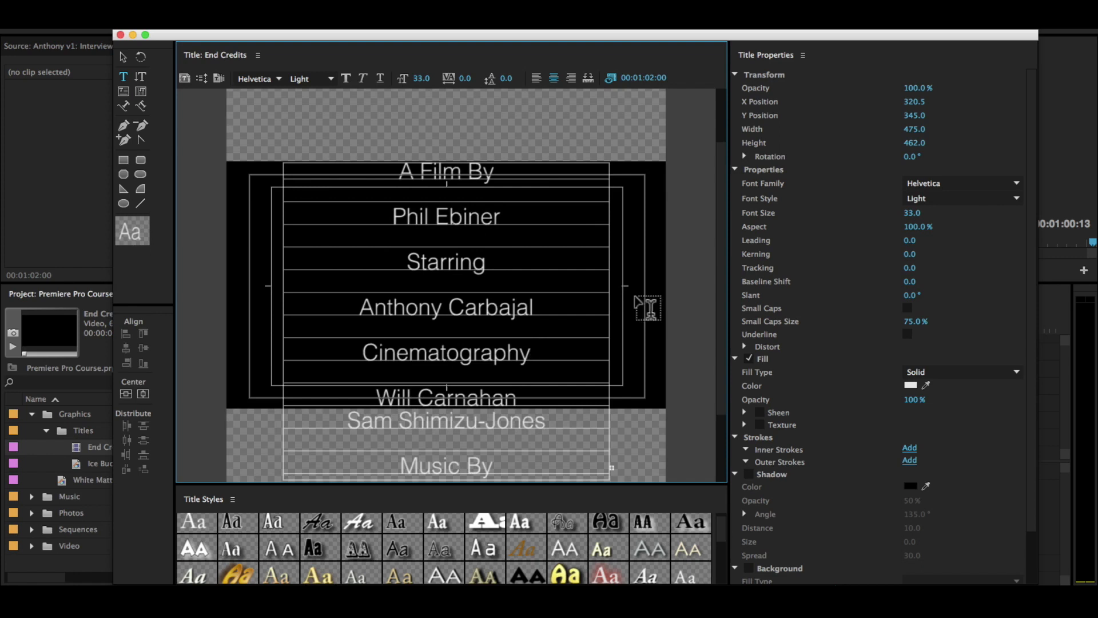
# - Extend the credits text box to a height of about 534 and close the title editor
pyautogui.scroll(-3, 647, 308)
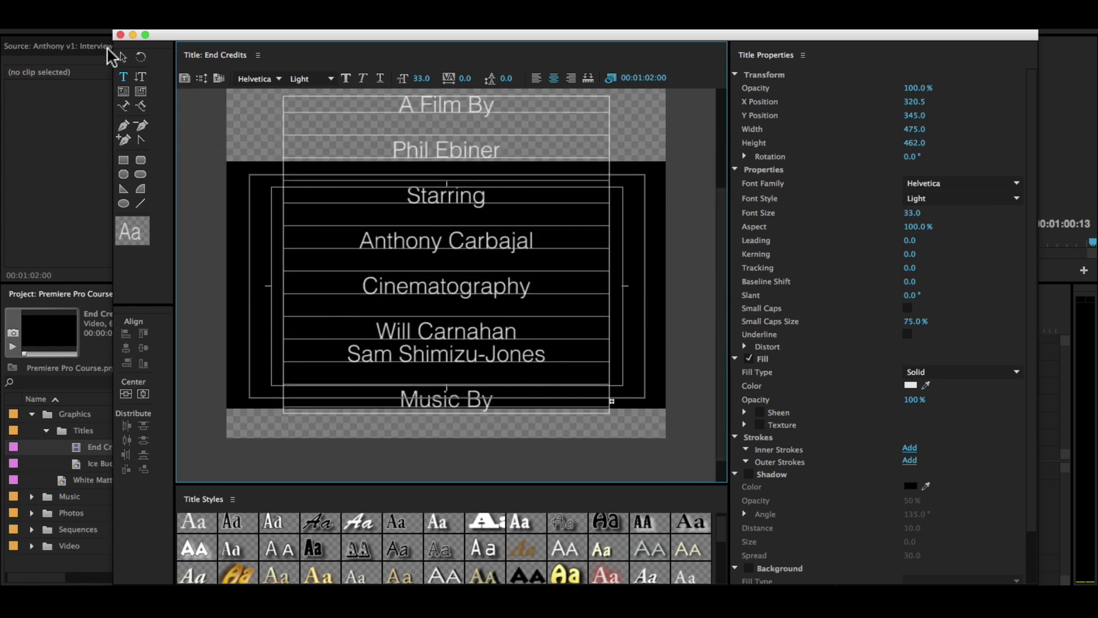
pyautogui.click(123, 57)
pyautogui.moveTo(452, 418)
pyautogui.mouseDown()
pyautogui.moveTo(449, 449)
pyautogui.moveTo(456, 433)
pyautogui.mouseUp()
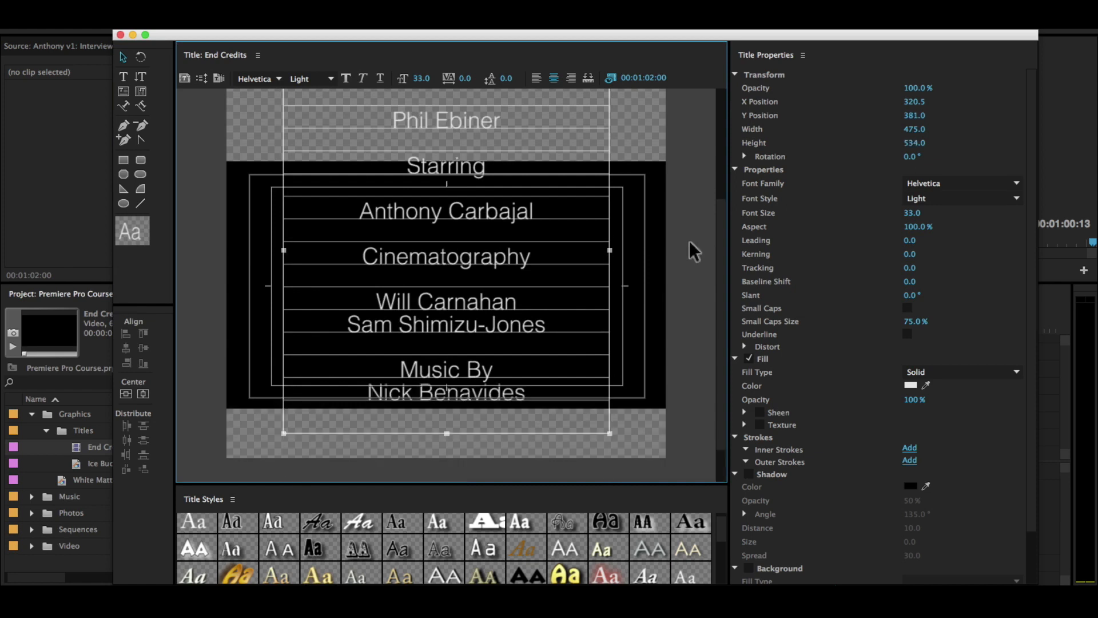
pyautogui.scroll(3, 690, 249)
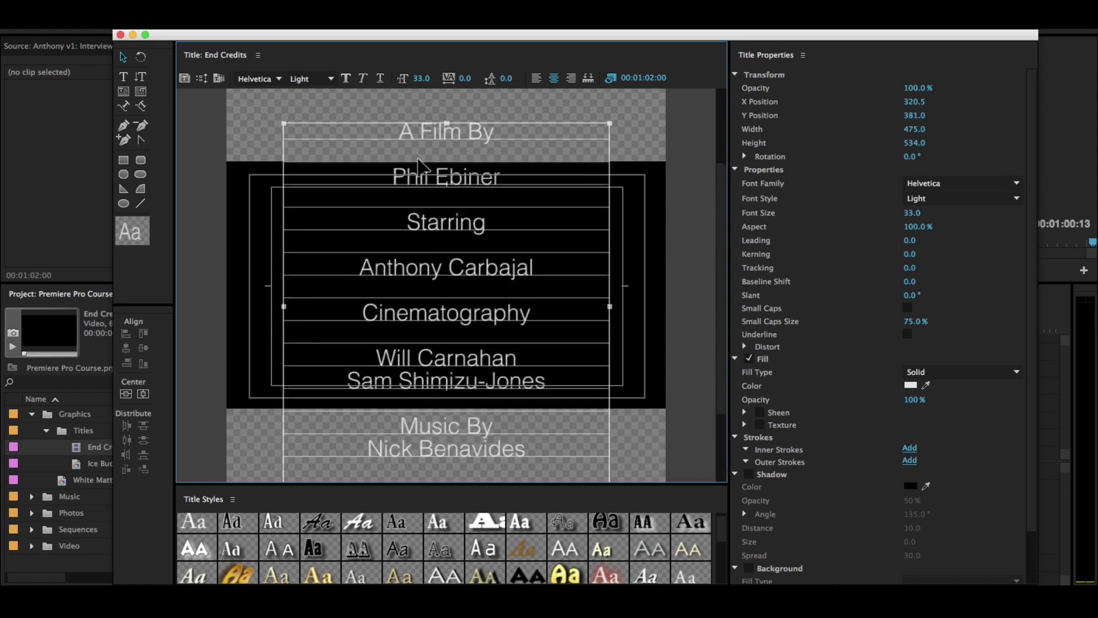
pyautogui.click(120, 34)
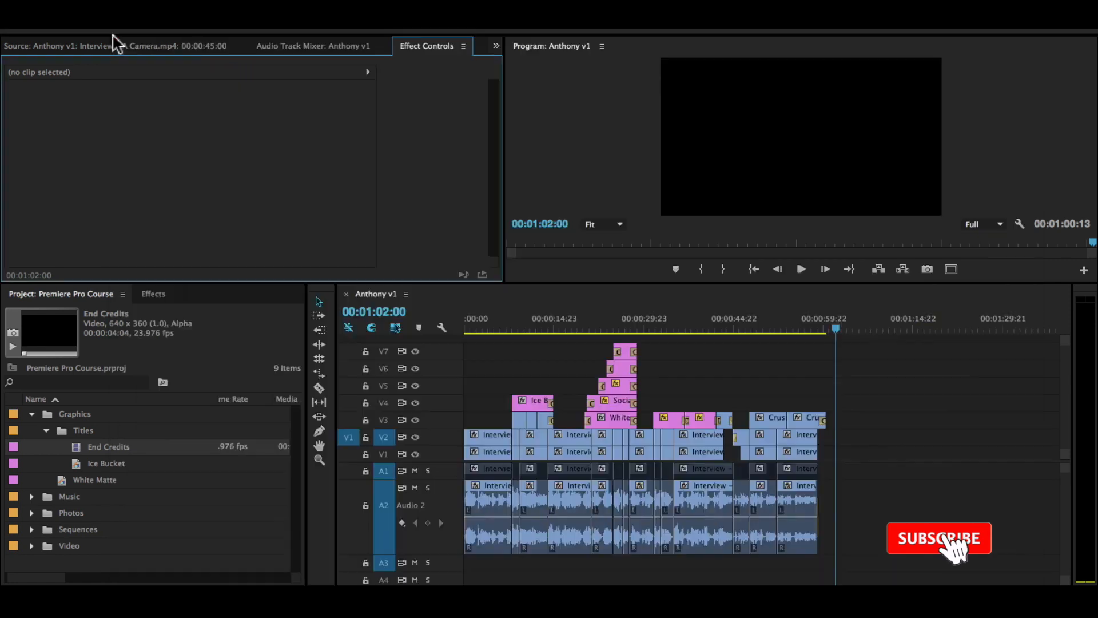
# - Place the End Credits title on track V1 after the last clip and play it back
pyautogui.moveTo(98, 449); pyautogui.dragTo(846, 452)
pyautogui.moveTo(836, 328); pyautogui.dragTo(844, 328)
pyautogui.press('space')
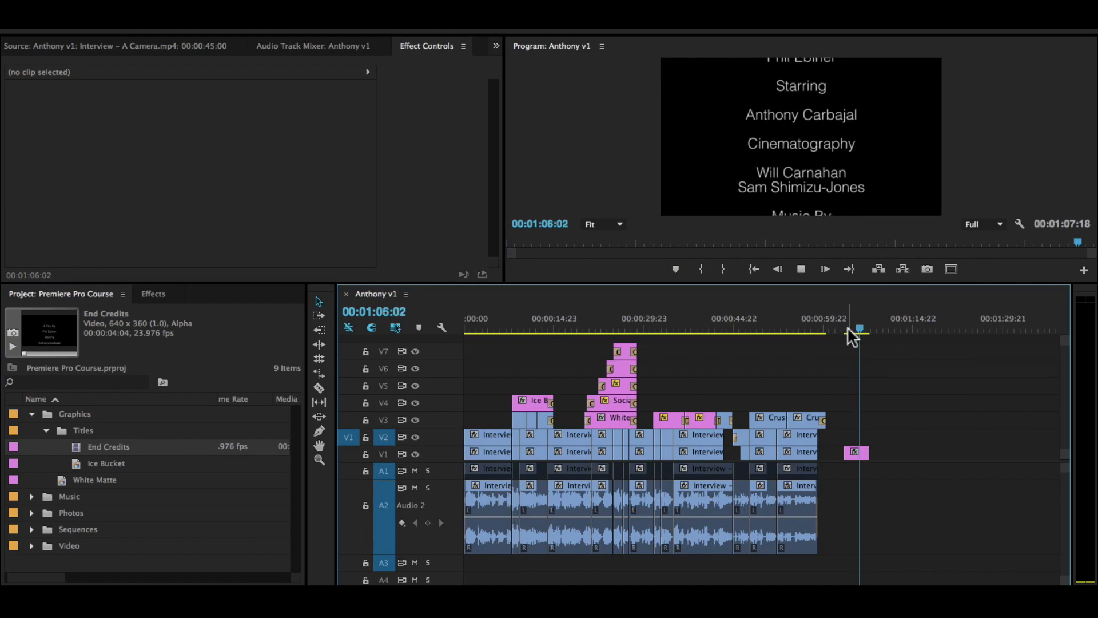
pyautogui.click(853, 329)
pyautogui.moveTo(853, 330)
pyautogui.mouseDown()
pyautogui.moveTo(882, 332)
pyautogui.moveTo(842, 333)
pyautogui.moveTo(861, 335)
pyautogui.mouseUp()
# - Turn on Start Off Screen in the End Credits roll options, close the title editor and replay the credits
pyautogui.doubleClick(855, 452)
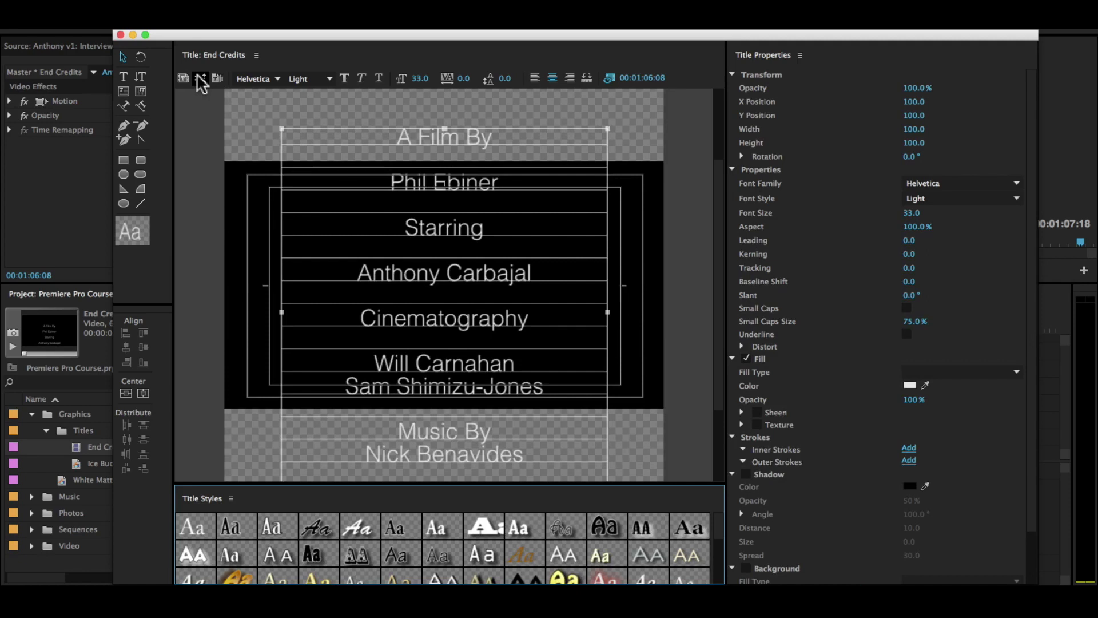
pyautogui.click(186, 77)
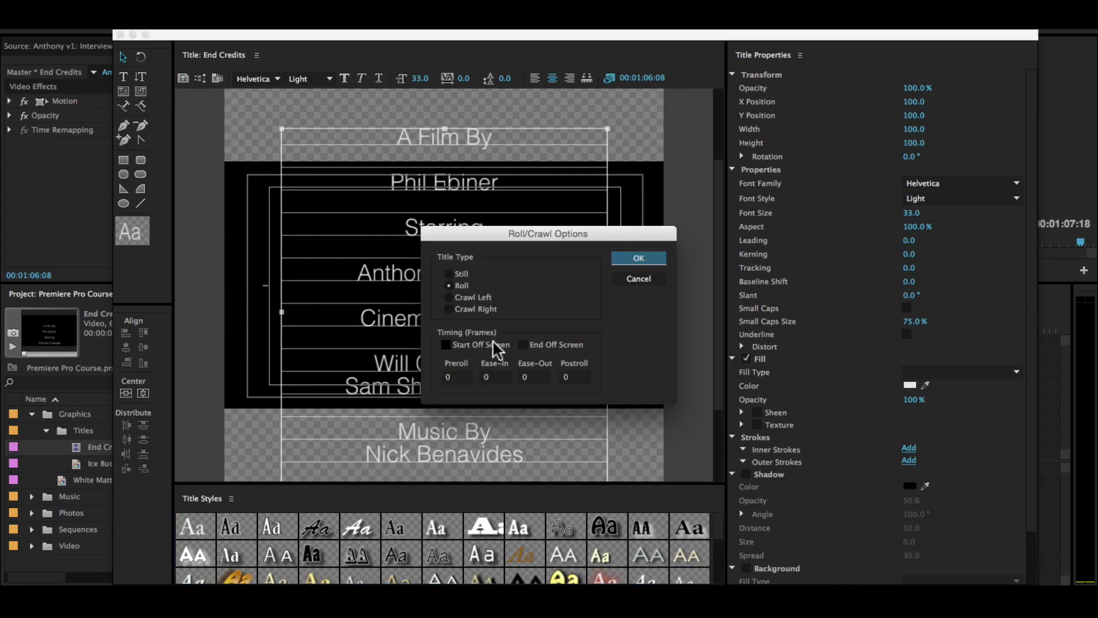
pyautogui.click(446, 345)
pyautogui.click(653, 258)
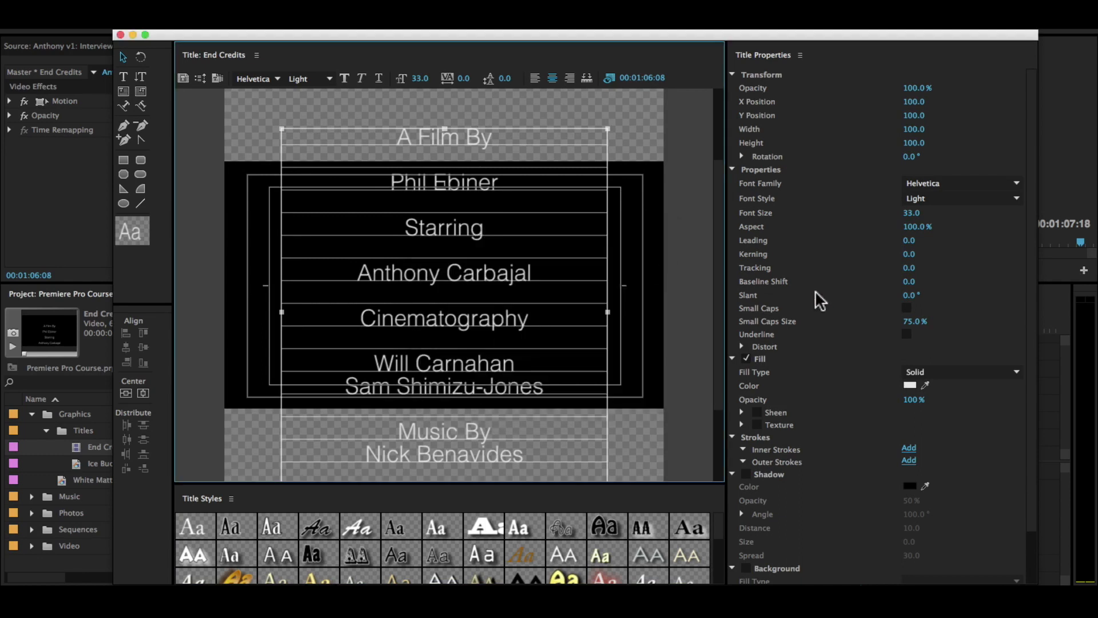
pyautogui.click(120, 35)
pyautogui.click(848, 330)
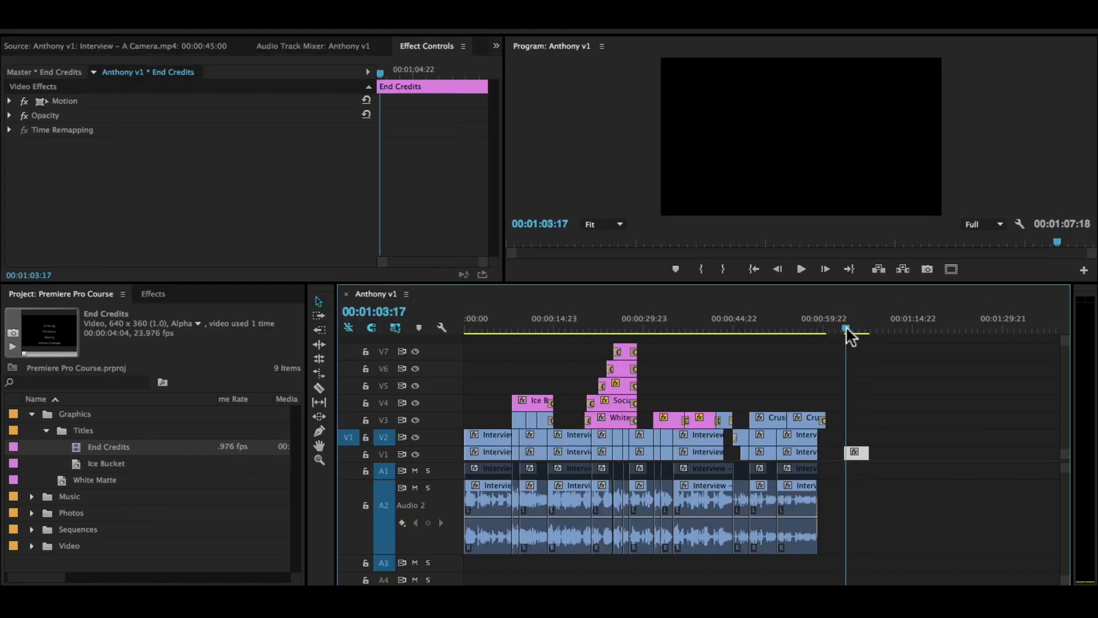
pyautogui.press('space')
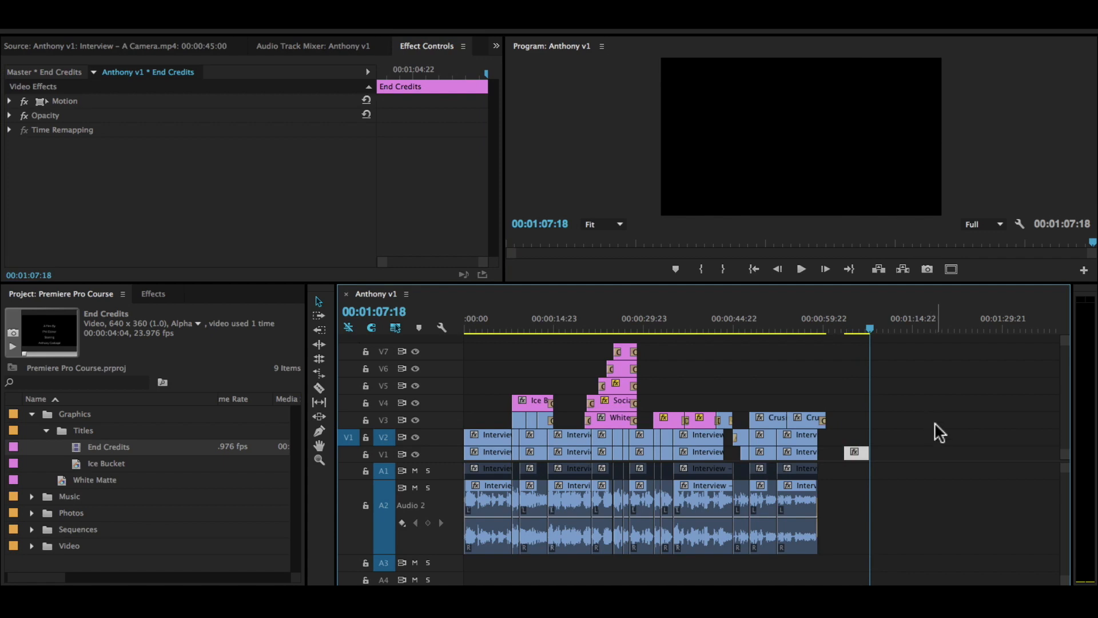
# - Lengthen the End Credits clip on V1 so that it ends at about 00:01:14:00
pyautogui.press('=')
pyautogui.hscroll(2, 919, 430)
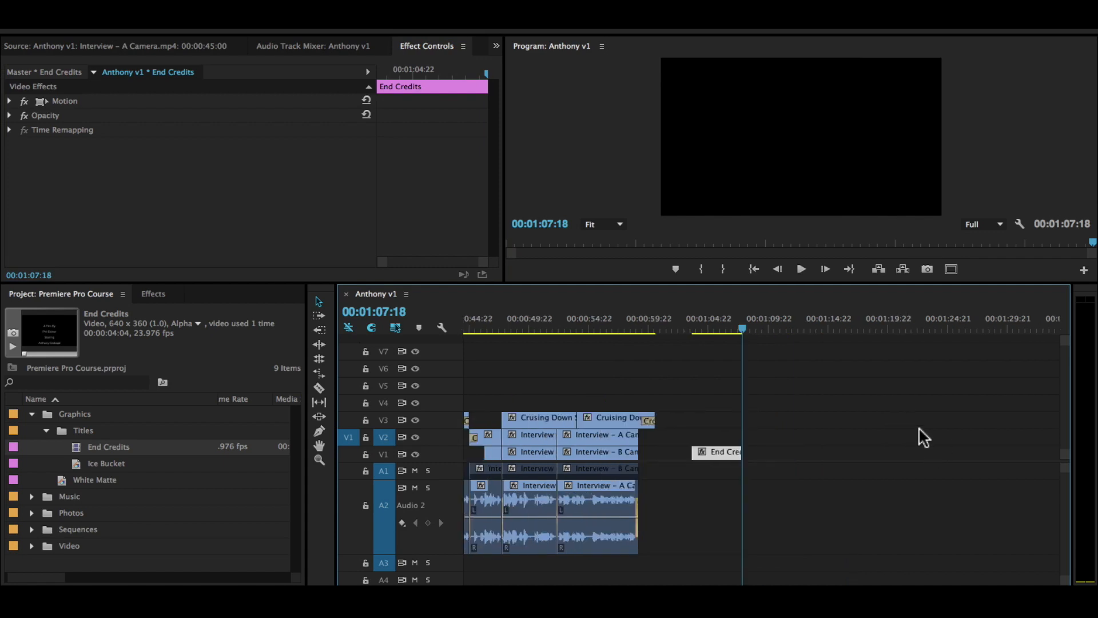
pyautogui.click(701, 455)
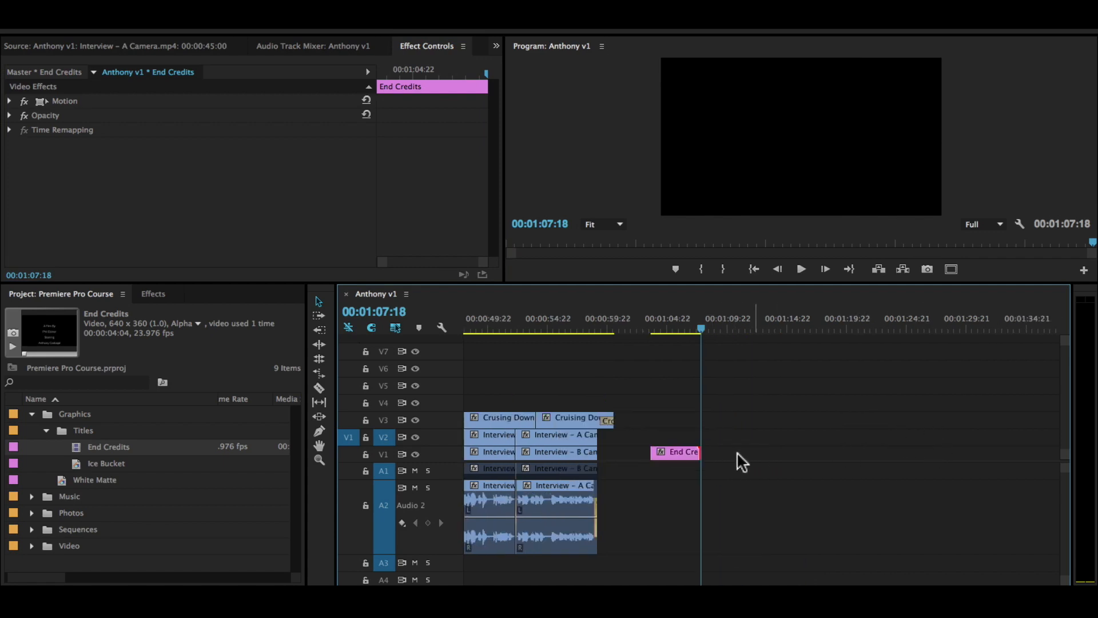
pyautogui.moveTo(701, 452); pyautogui.dragTo(784, 450)
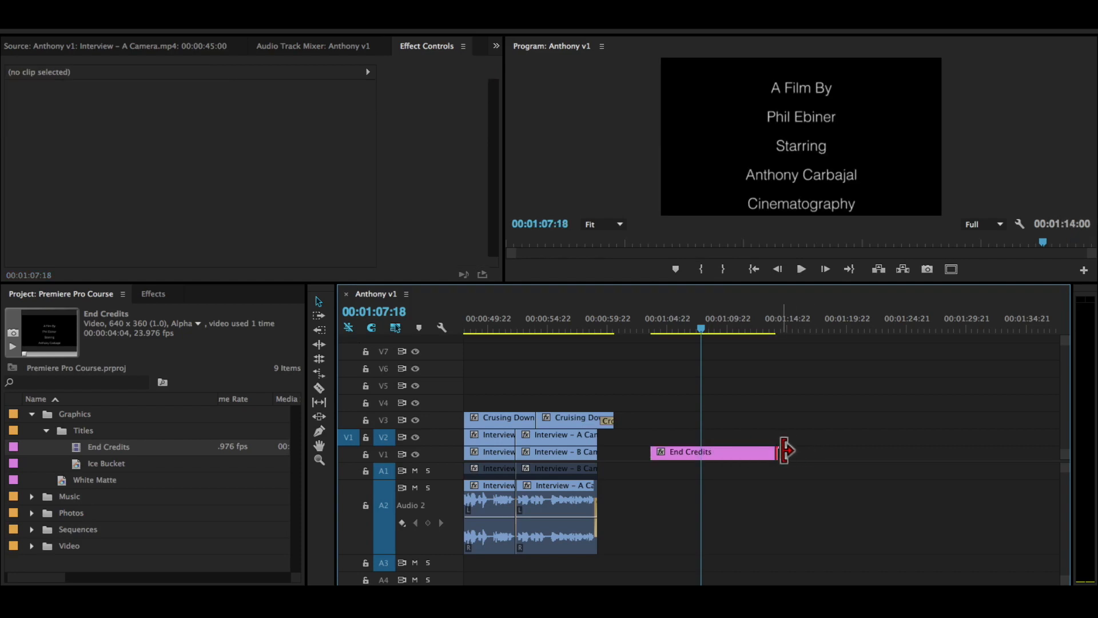
# - Extend the End Credits clip on V1 to end at about 00:01:22:18, playing it from its start before and after the change
pyautogui.click(651, 327)
pyautogui.press('space')
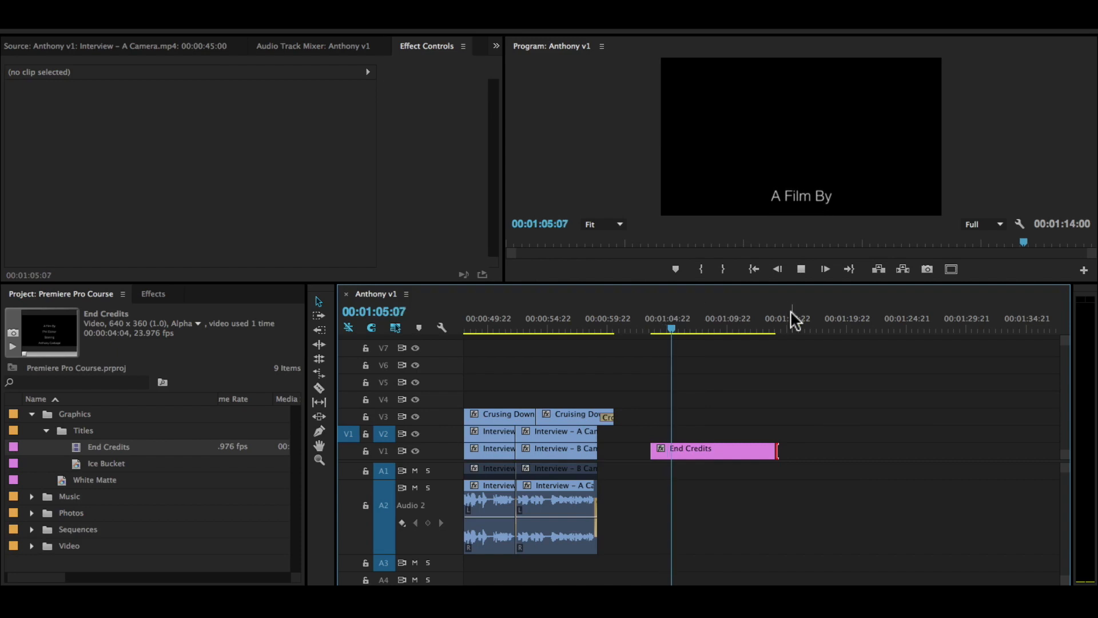
pyautogui.moveTo(778, 452); pyautogui.dragTo(885, 451)
pyautogui.click(660, 328)
pyautogui.click(653, 324)
pyautogui.press('space')
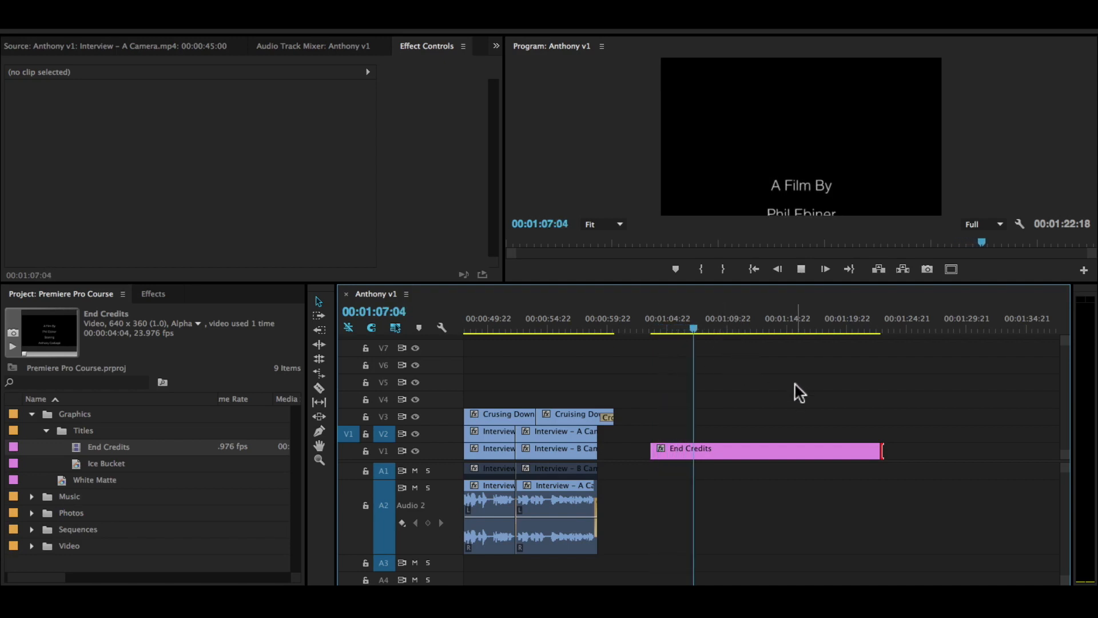
pyautogui.press('space')
# - Extend the End Credits clip to end at about 00:01:25:11 and replay it from about 00:01:04:23
pyautogui.moveTo(881, 451); pyautogui.dragTo(902, 453)
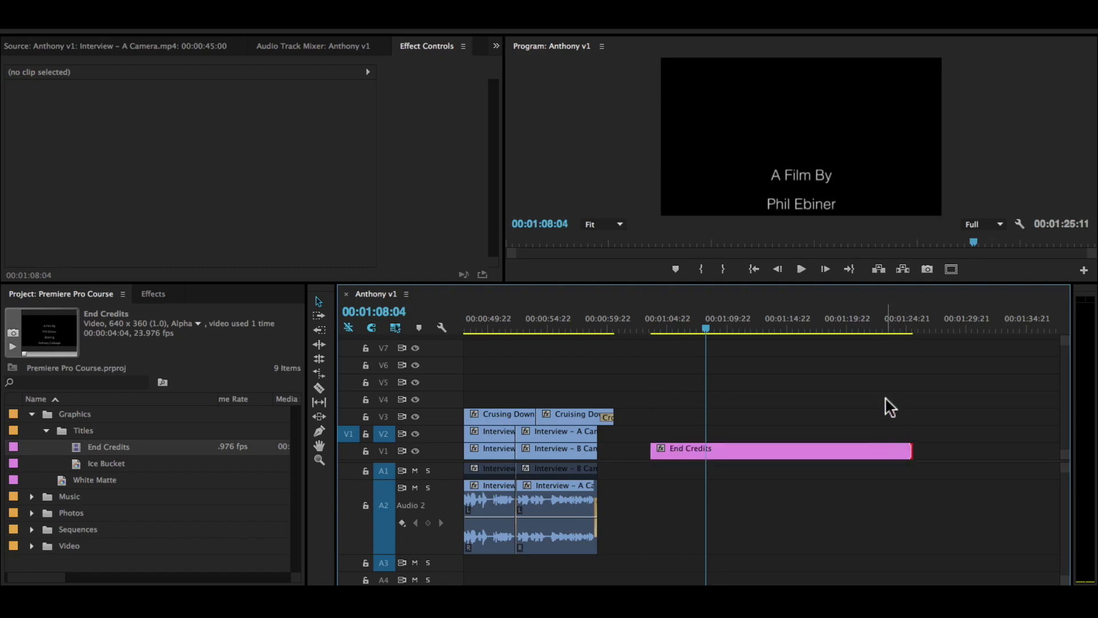
pyautogui.moveTo(699, 328); pyautogui.dragTo(668, 329)
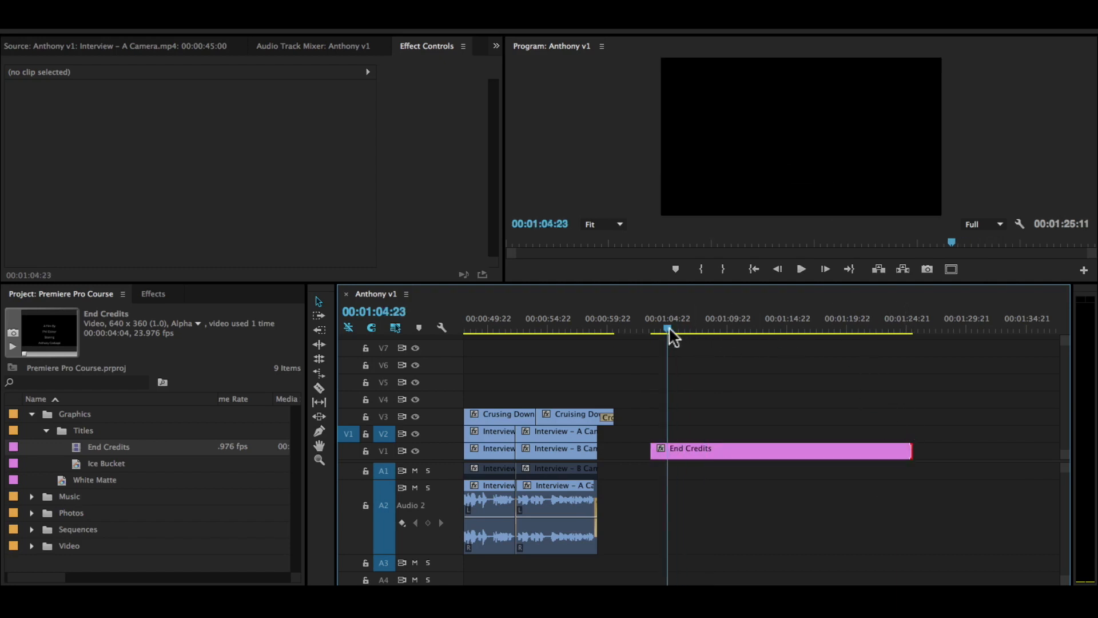
pyautogui.press('space')
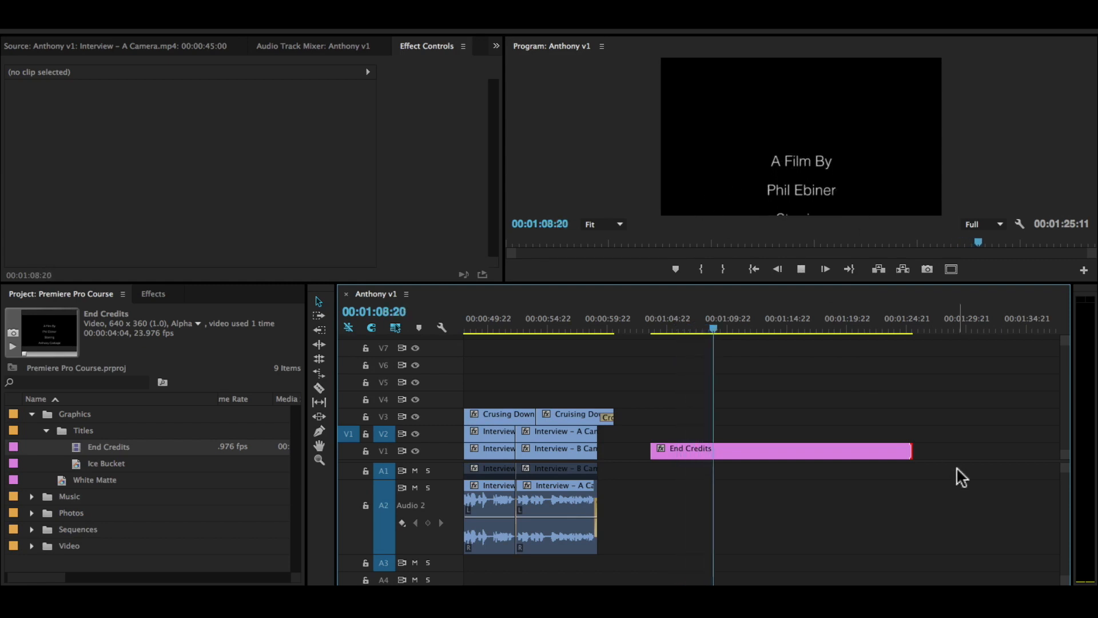
# - Extend the End Credits clip to end at about 00:01:27:17 and play it back from about 00:01:07:15
pyautogui.moveTo(911, 451); pyautogui.dragTo(935, 452)
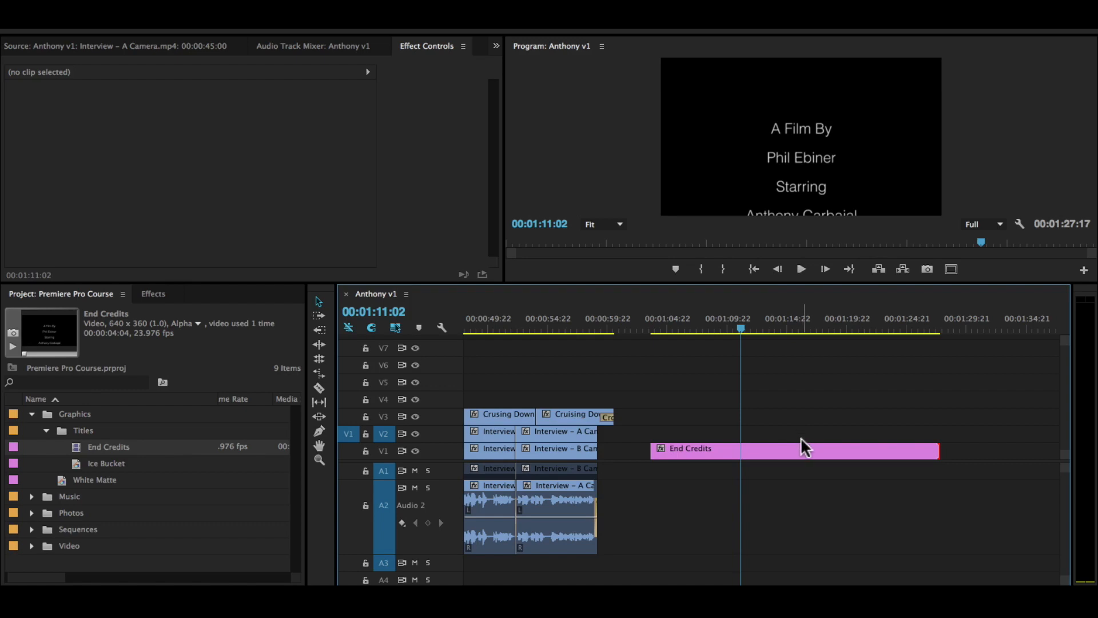
pyautogui.moveTo(771, 452)
pyautogui.moveTo(735, 327); pyautogui.dragTo(699, 338)
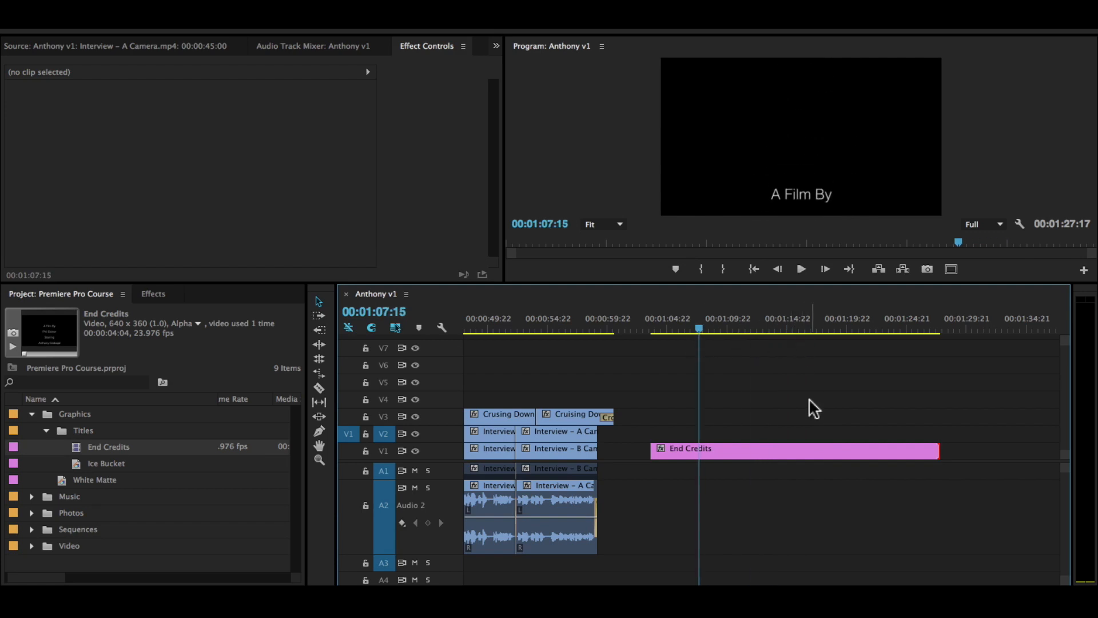
pyautogui.press('space')
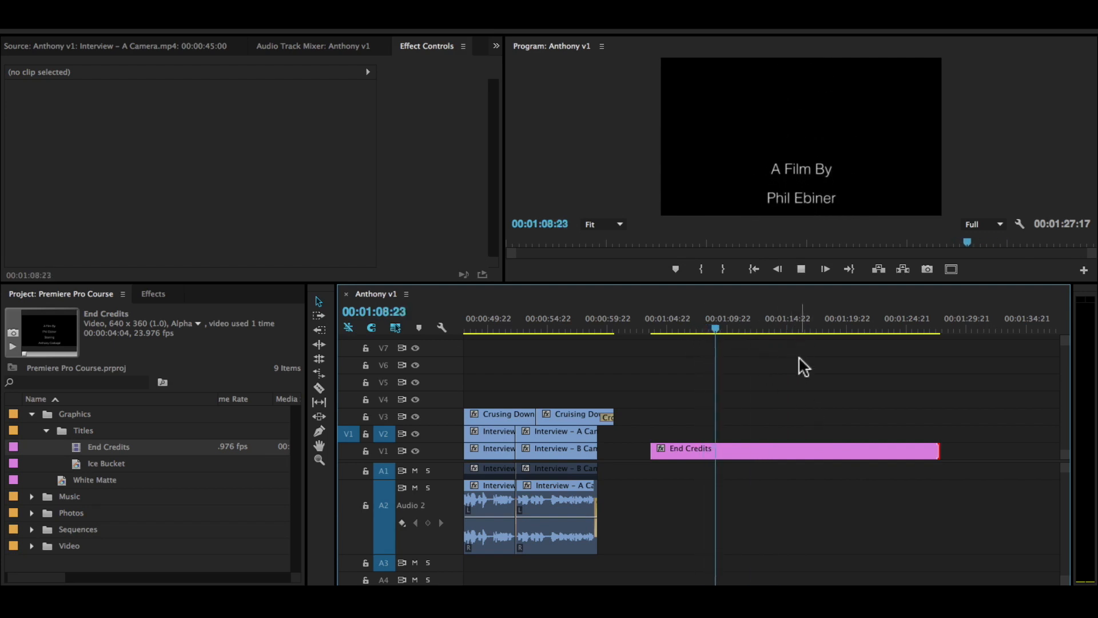